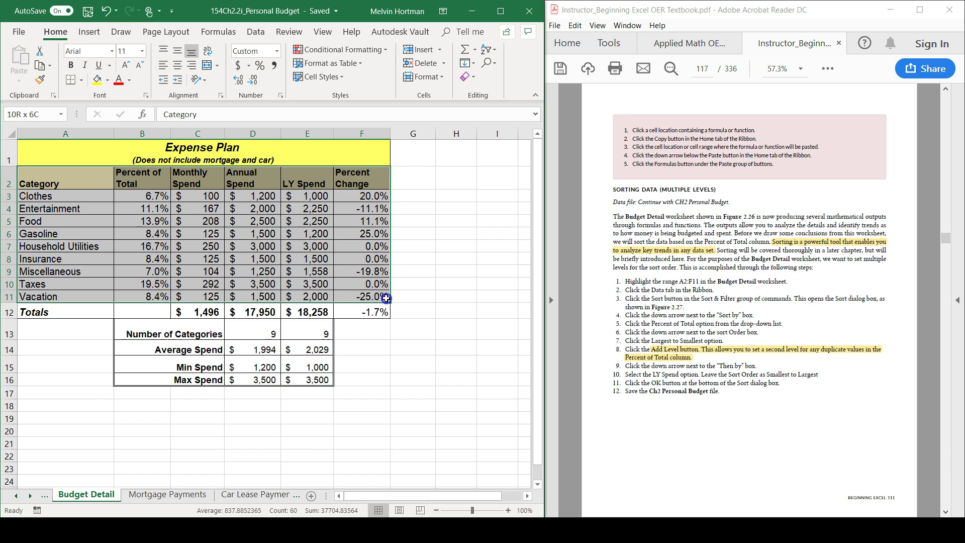
# - Start a custom sort of A2:F11 on the Budget Detail sheet by Percent of Total, ordered Largest to Smallest
pyautogui.moveTo(386, 298); pyautogui.dragTo(386, 298)
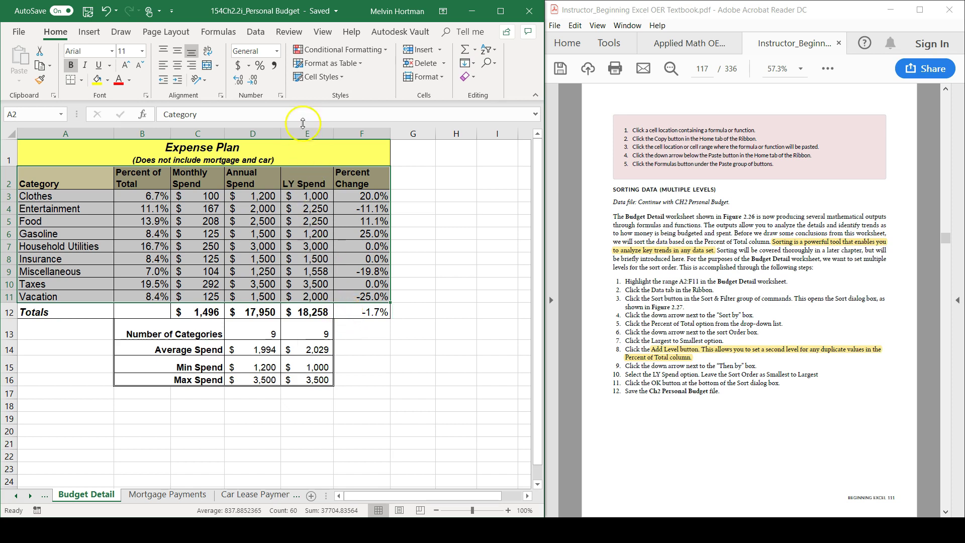
pyautogui.click(255, 33)
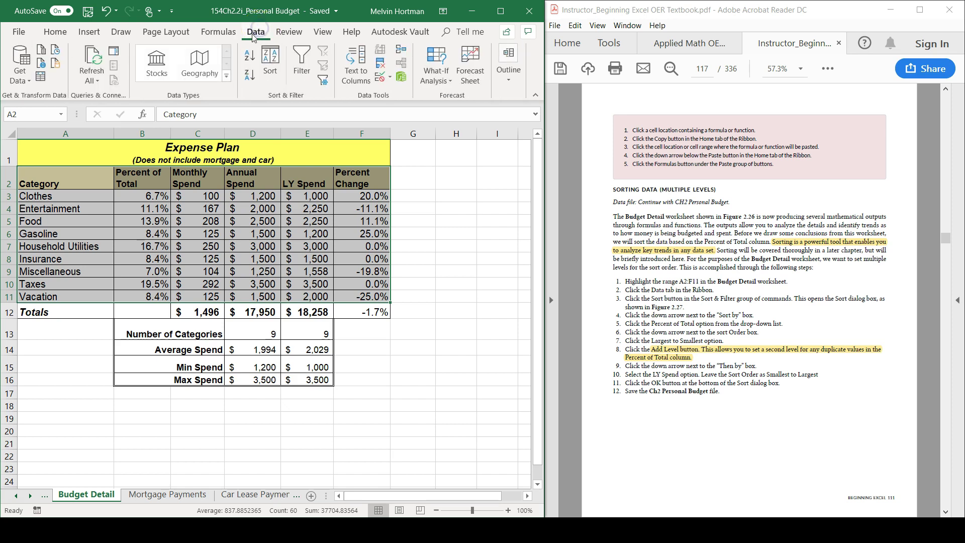
pyautogui.click(270, 69)
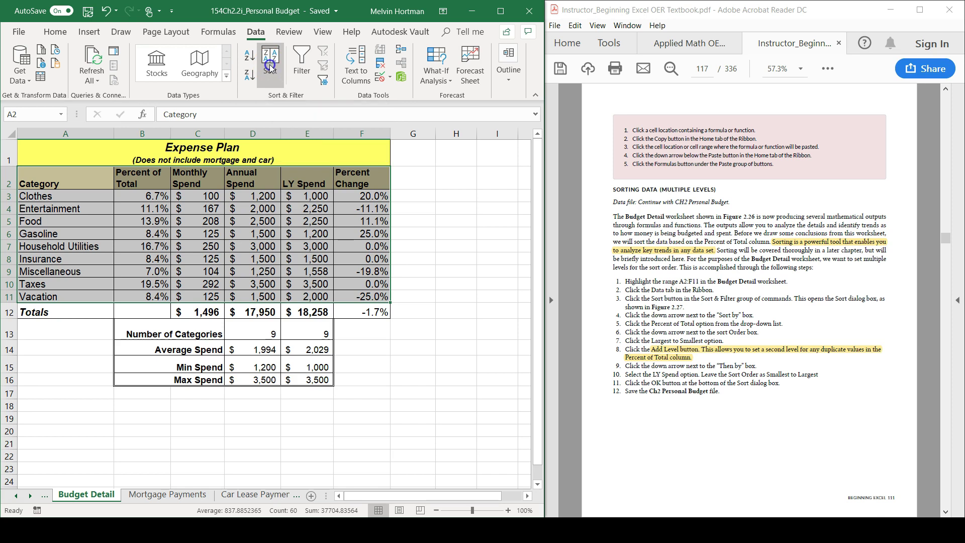
pyautogui.moveTo(266, 166); pyautogui.dragTo(404, 135)
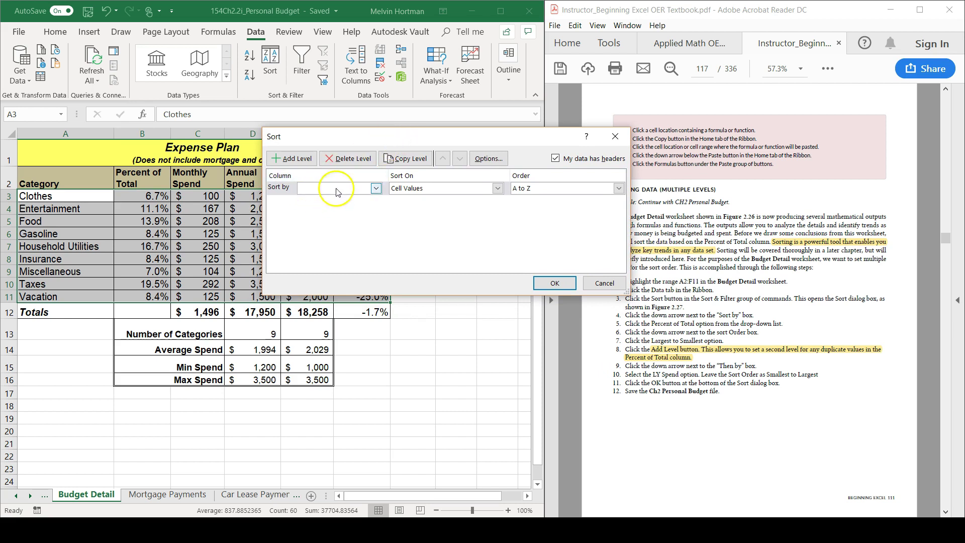
pyautogui.click(376, 189)
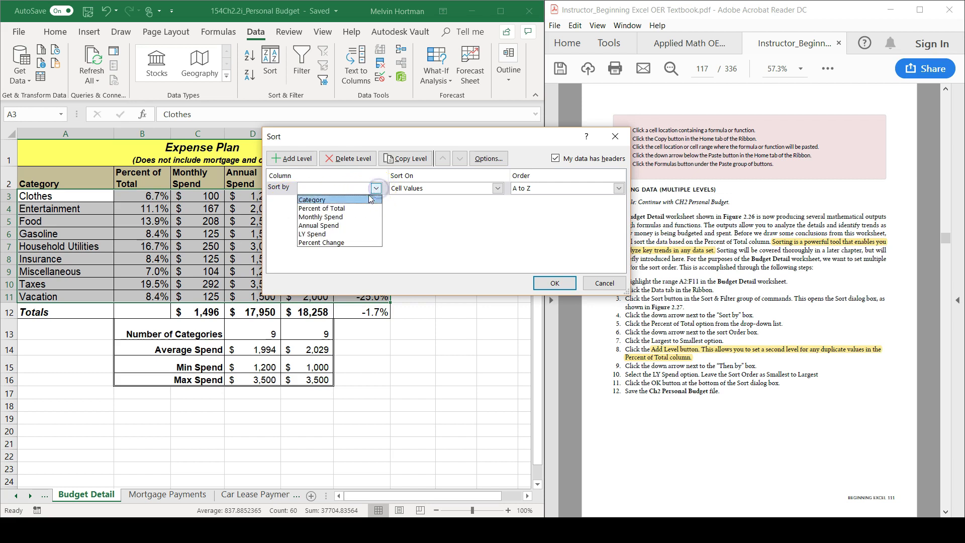
pyautogui.click(353, 208)
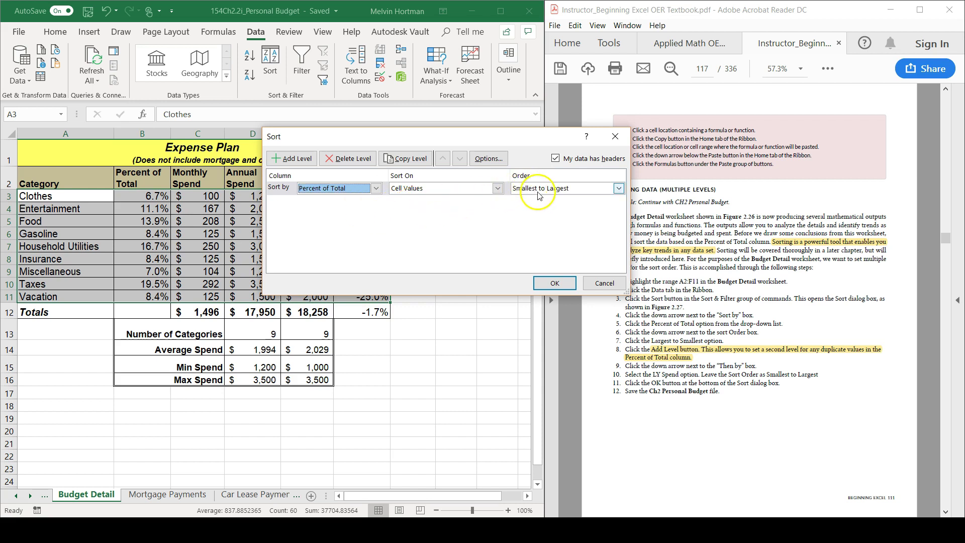
pyautogui.click(619, 189)
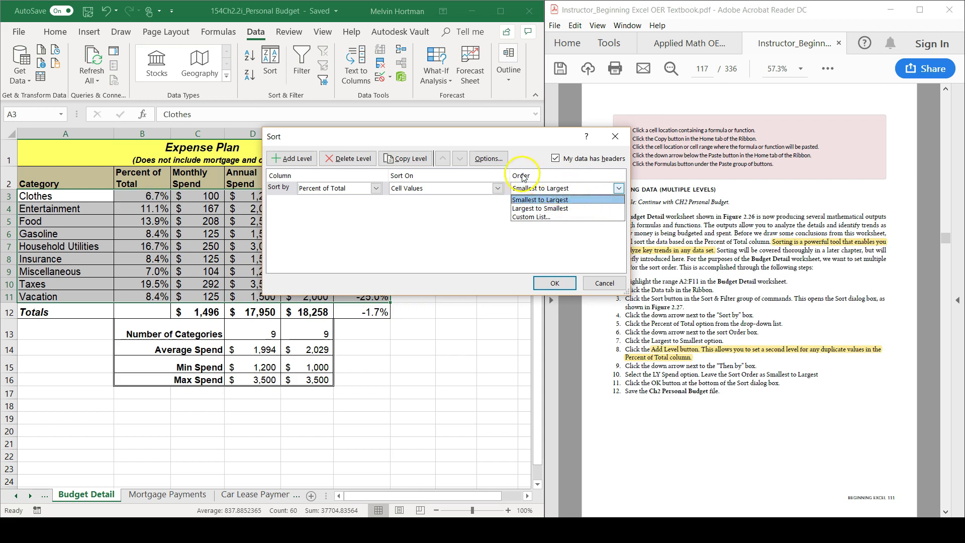
pyautogui.click(547, 208)
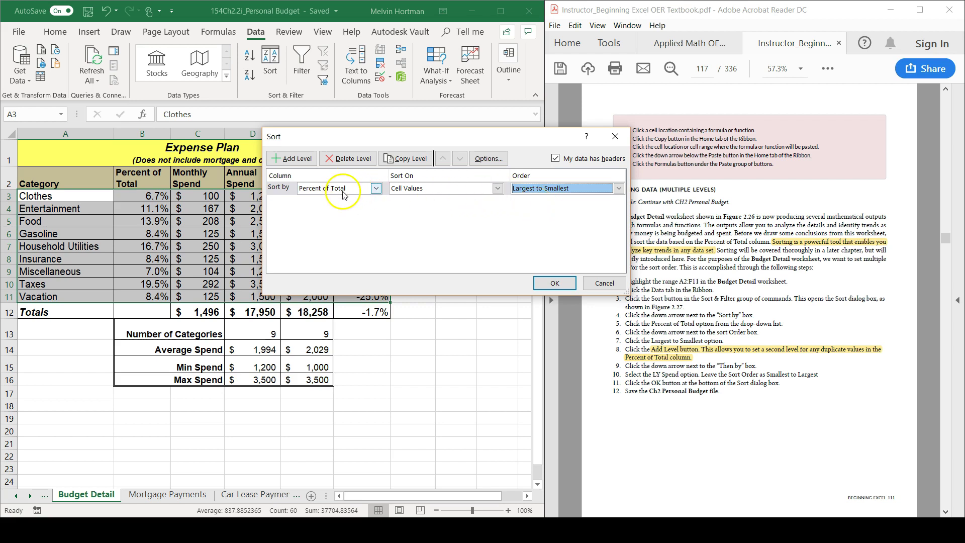
# - Add a second sort level by LY Spend, ordered Smallest to Largest, and apply the sort
pyautogui.click(297, 159)
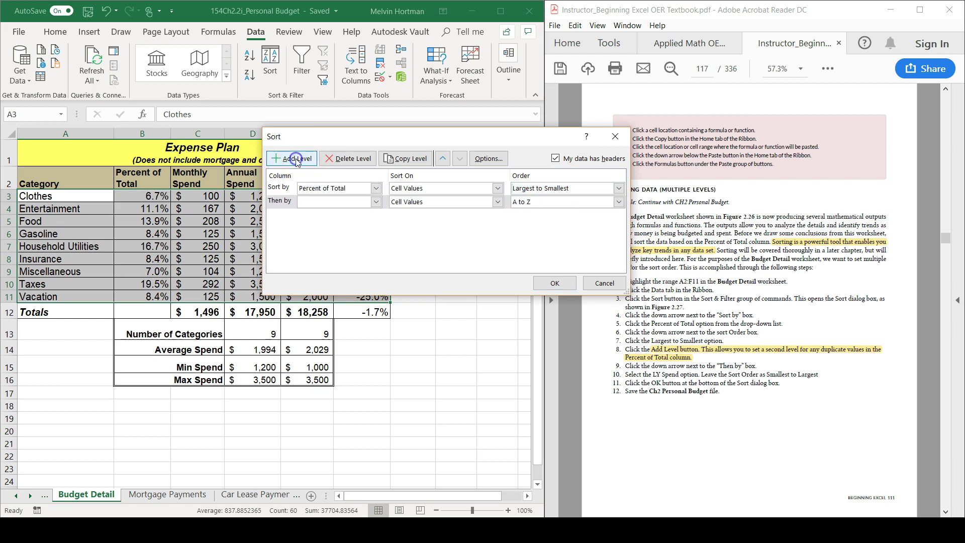
pyautogui.click(376, 202)
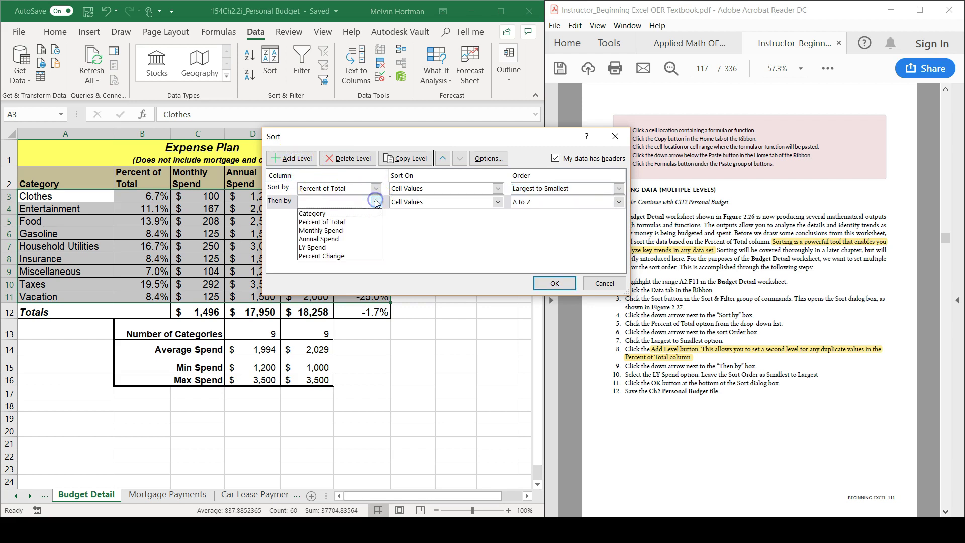
pyautogui.click(333, 247)
pyautogui.click(532, 208)
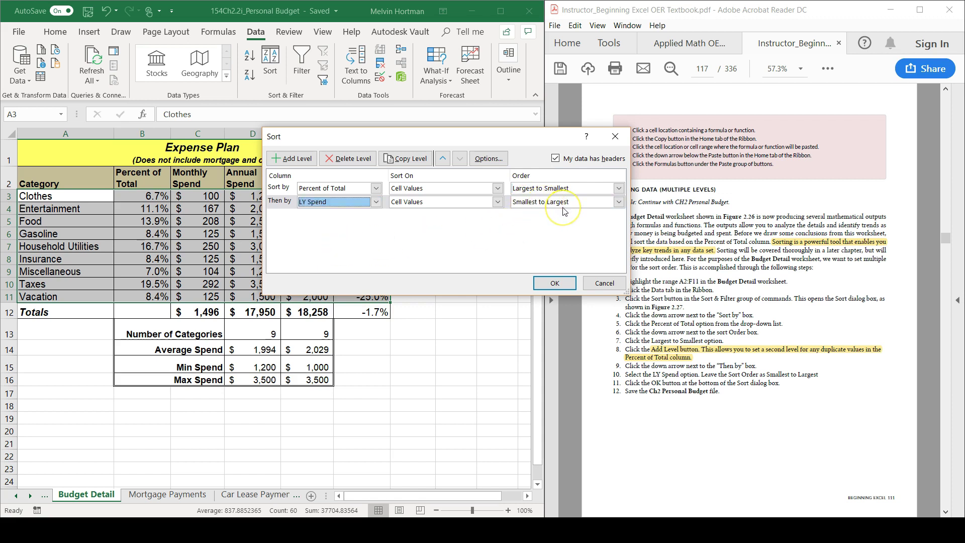
pyautogui.click(548, 284)
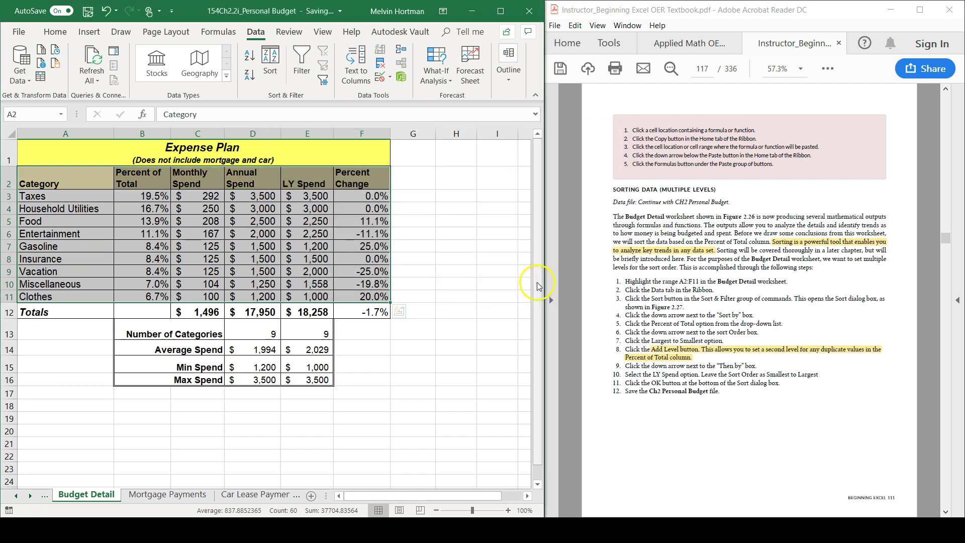
# - Examine the order of the Percent of Total values in B3:B11 from the first category down to the last
pyautogui.click(308, 245)
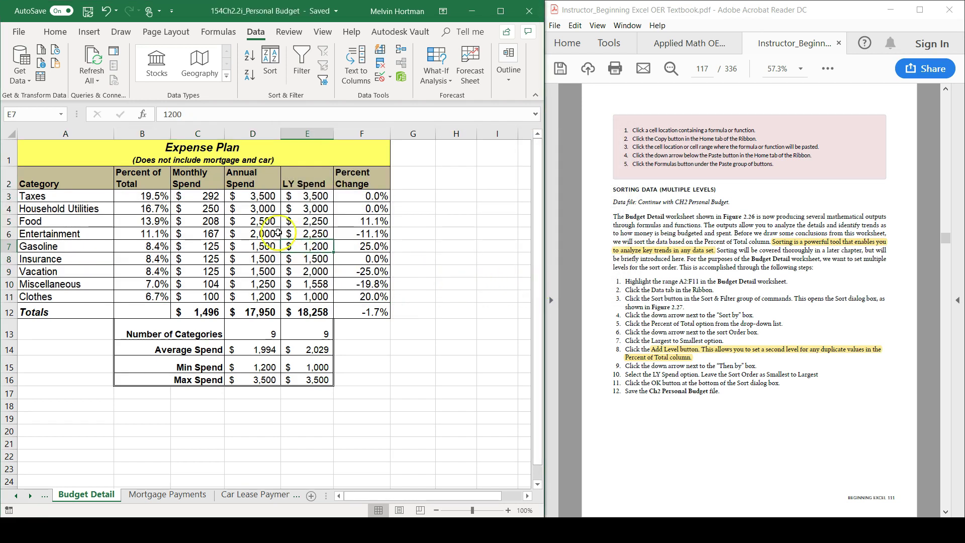
pyautogui.click(129, 198)
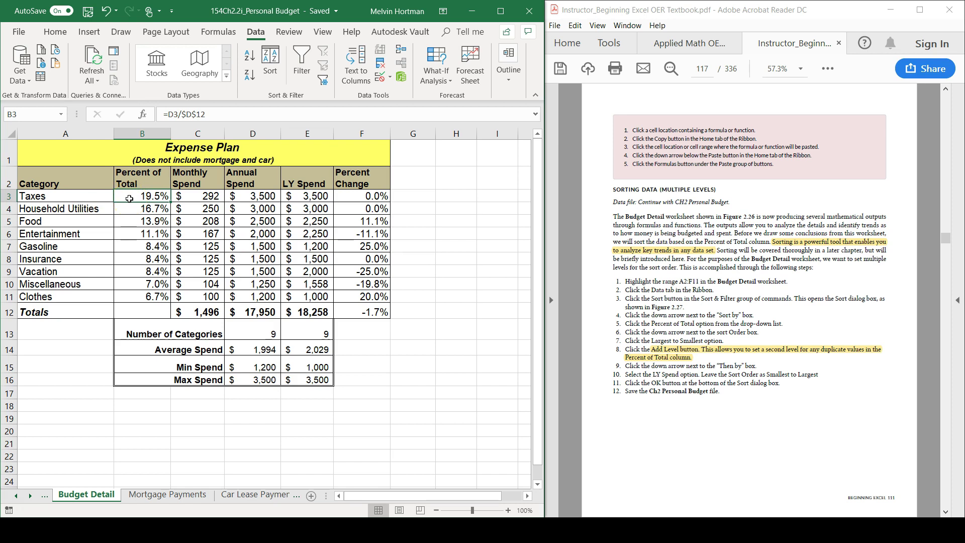
pyautogui.click(129, 209)
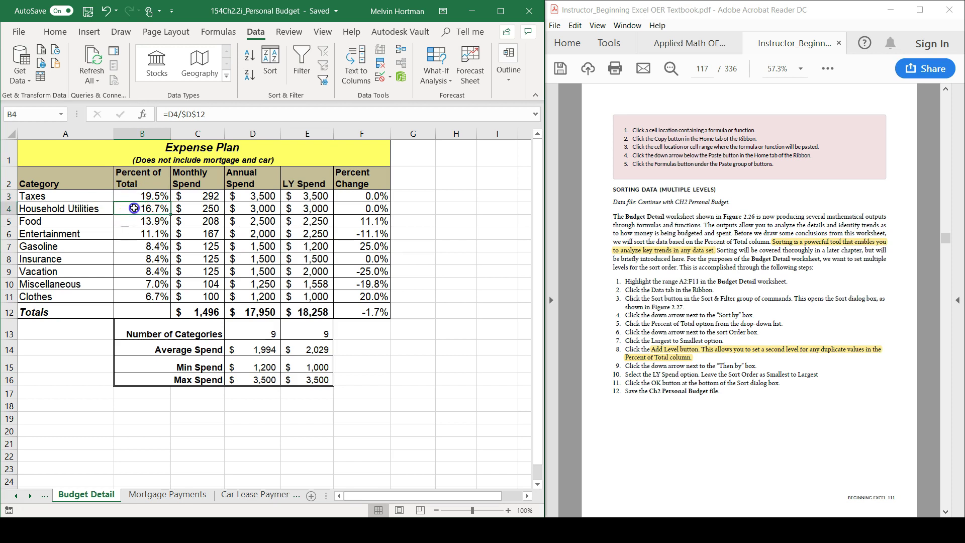
pyautogui.moveTo(129, 197); pyautogui.dragTo(129, 221)
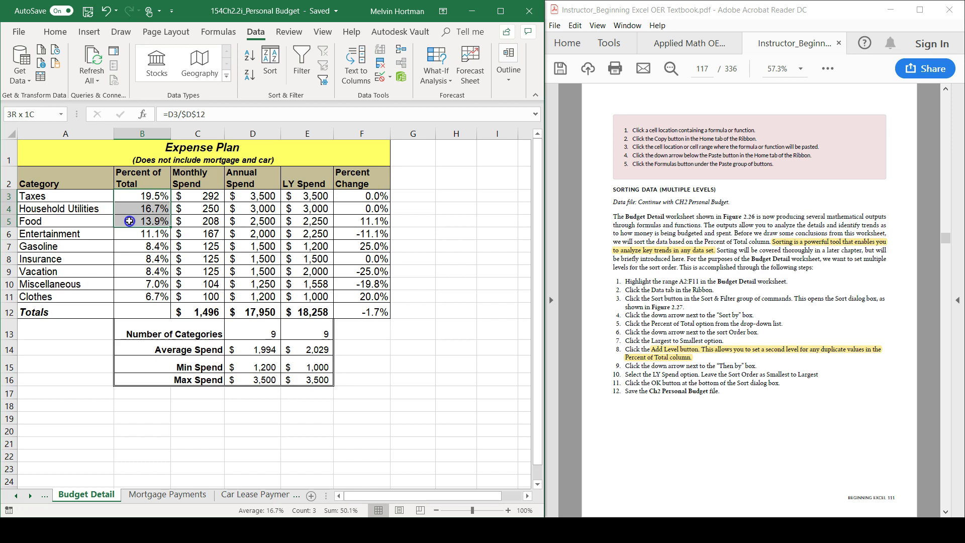
pyautogui.click(130, 202)
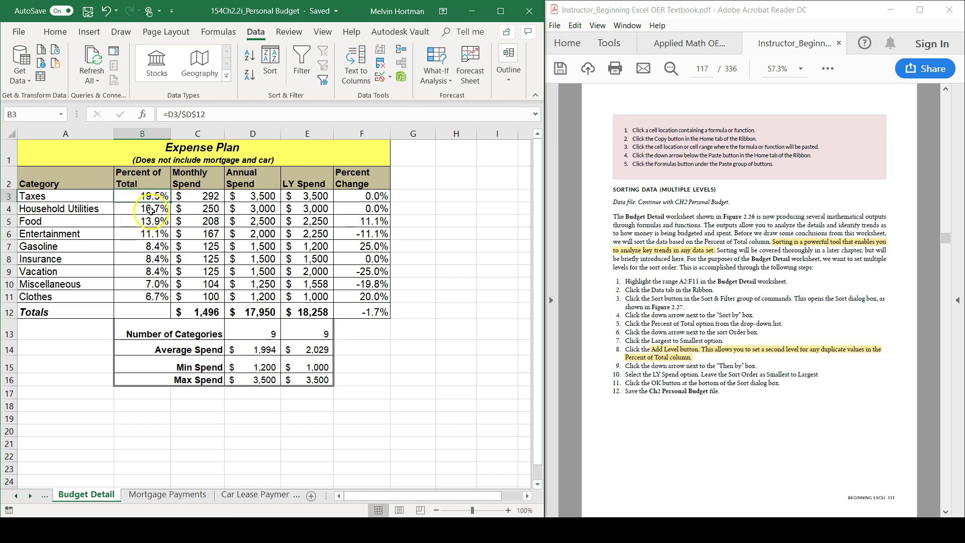
pyautogui.click(128, 235)
pyautogui.click(129, 246)
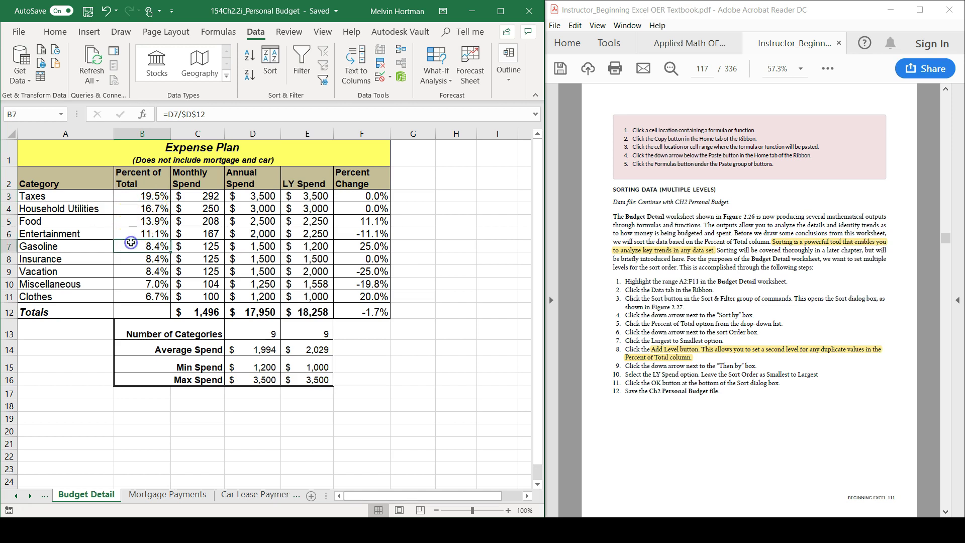
pyautogui.moveTo(133, 261); pyautogui.dragTo(134, 275)
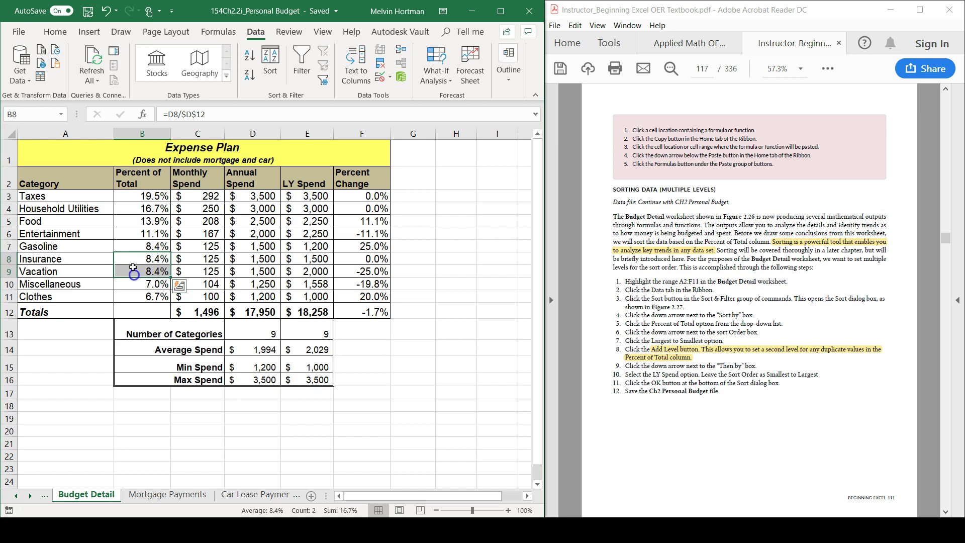
pyautogui.moveTo(130, 238); pyautogui.dragTo(135, 272)
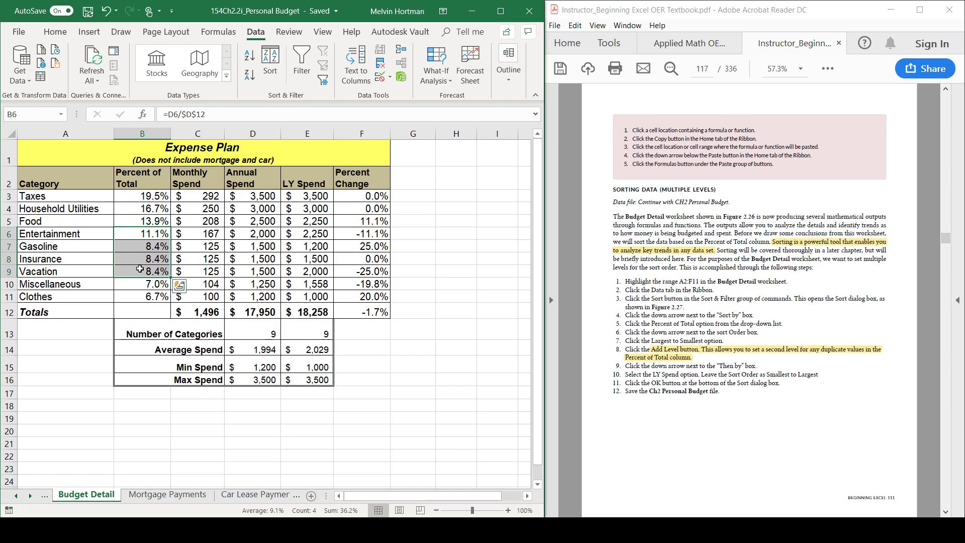
pyautogui.click(132, 283)
pyautogui.click(132, 299)
pyautogui.click(124, 303)
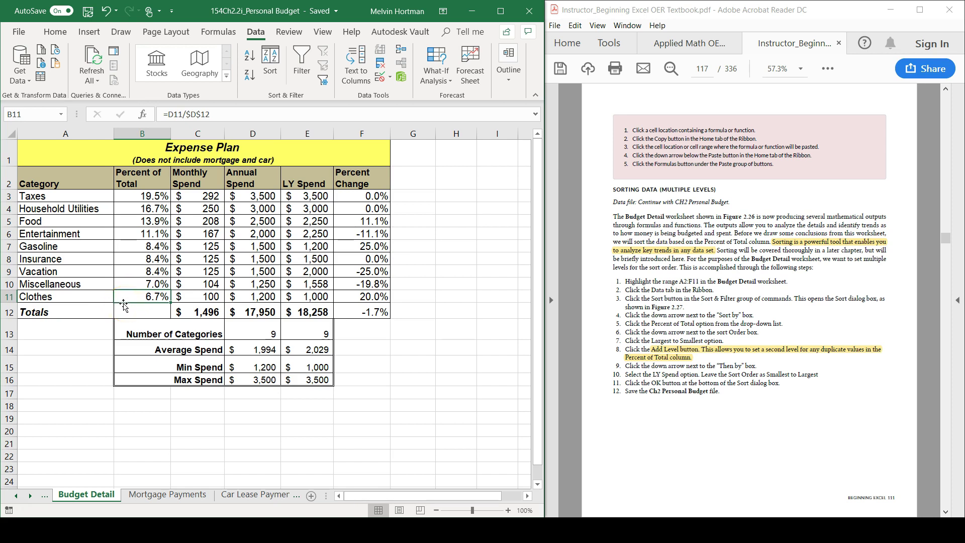
# - Compare the duplicate Percent of Total values in B7:B9 with the LY Spend order in E7:E9
pyautogui.moveTo(134, 247); pyautogui.dragTo(127, 275)
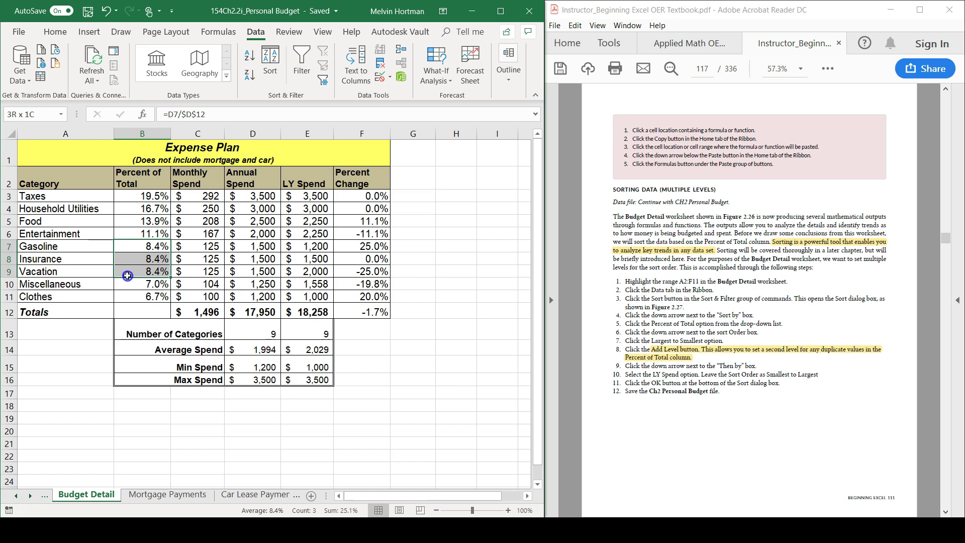
pyautogui.moveTo(127, 275); pyautogui.dragTo(127, 276)
pyautogui.click(296, 246)
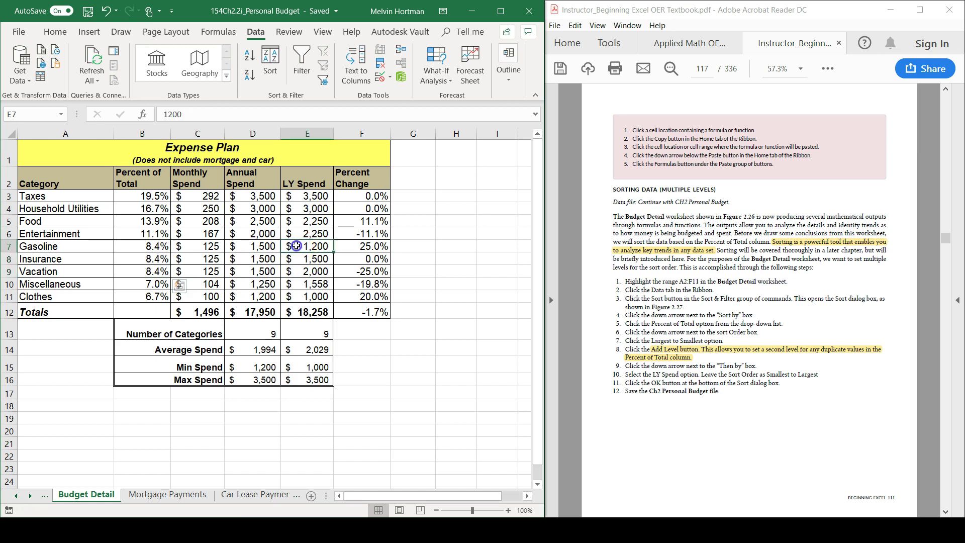
pyautogui.moveTo(297, 245); pyautogui.dragTo(296, 274)
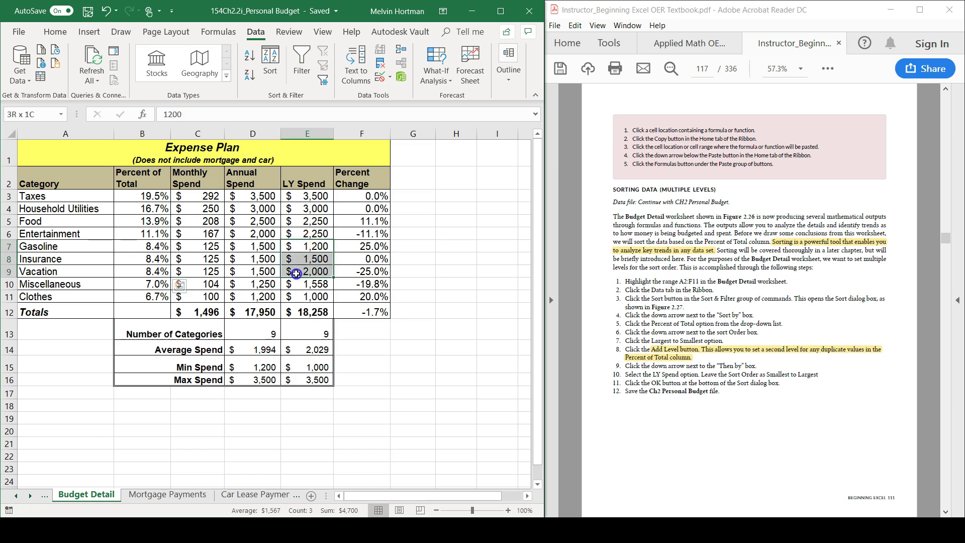
pyautogui.click(381, 328)
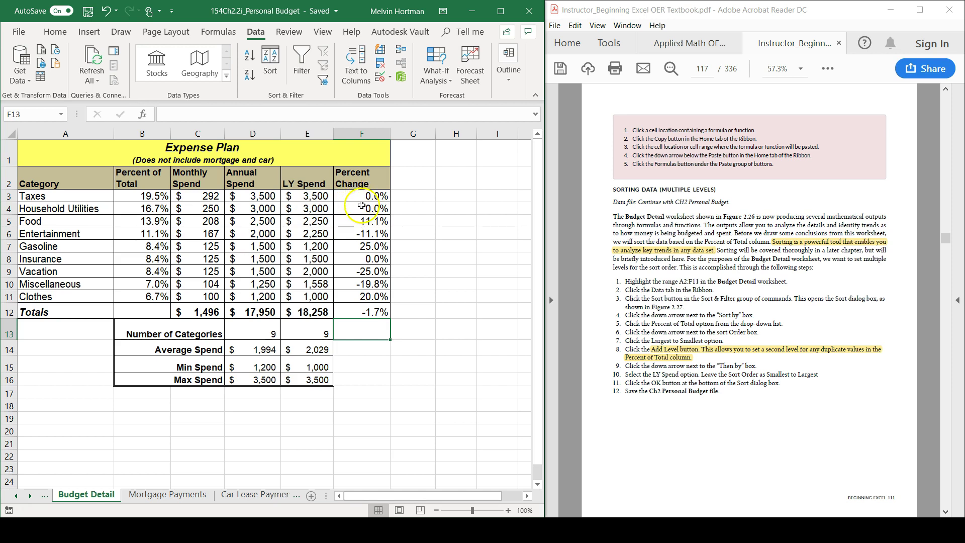
# - Examine the Percent Change values of the categories from Food down to Miscellaneous in column F
pyautogui.click(350, 223)
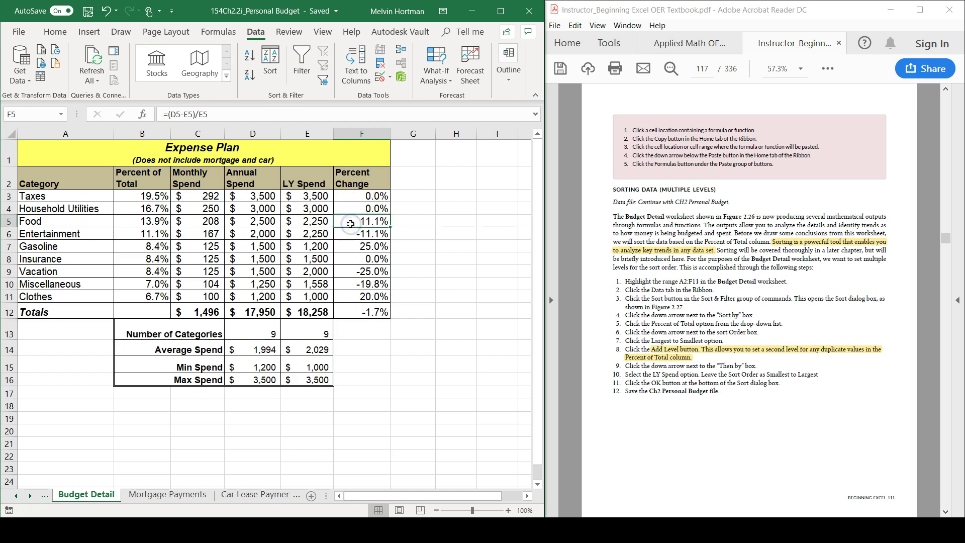
pyautogui.click(348, 233)
pyautogui.click(348, 234)
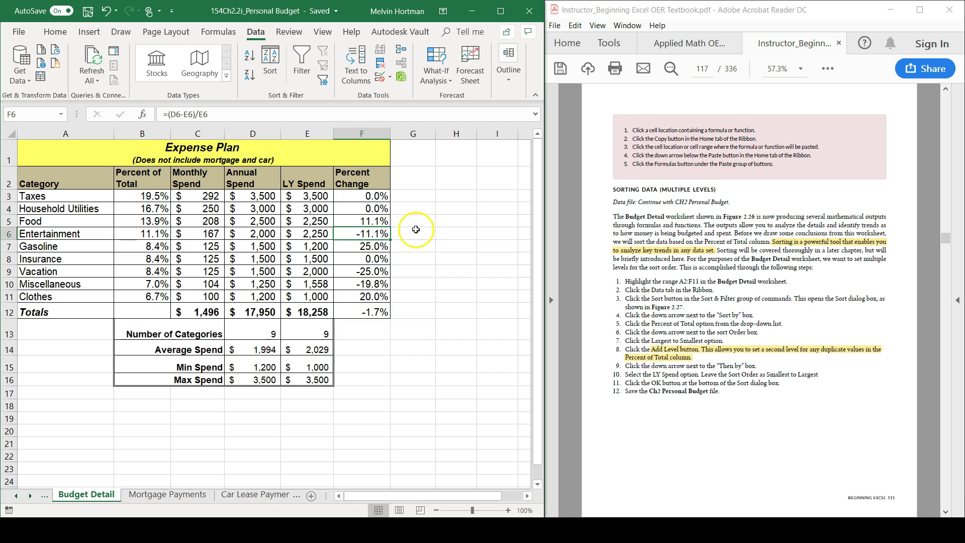
pyautogui.click(388, 220)
pyautogui.click(370, 238)
pyautogui.click(361, 247)
pyautogui.click(355, 272)
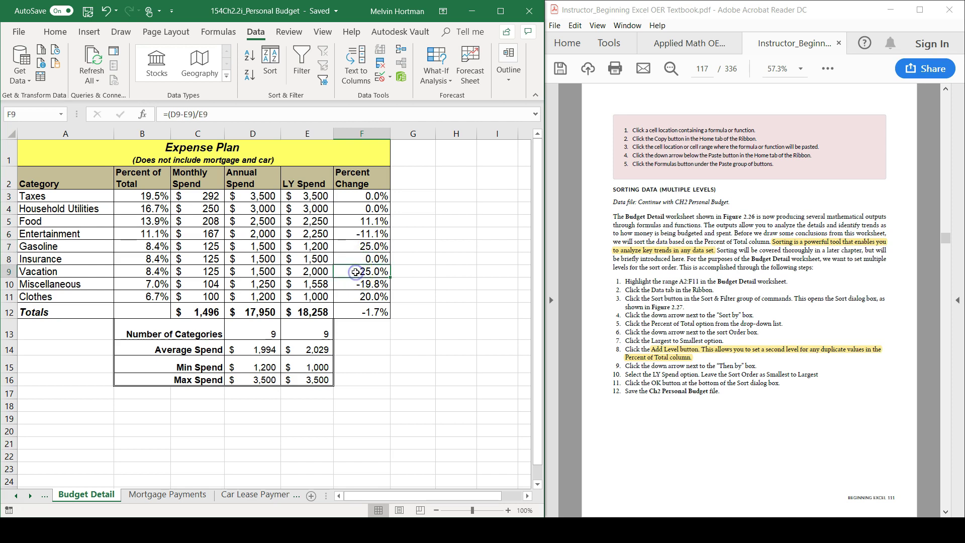
pyautogui.click(355, 247)
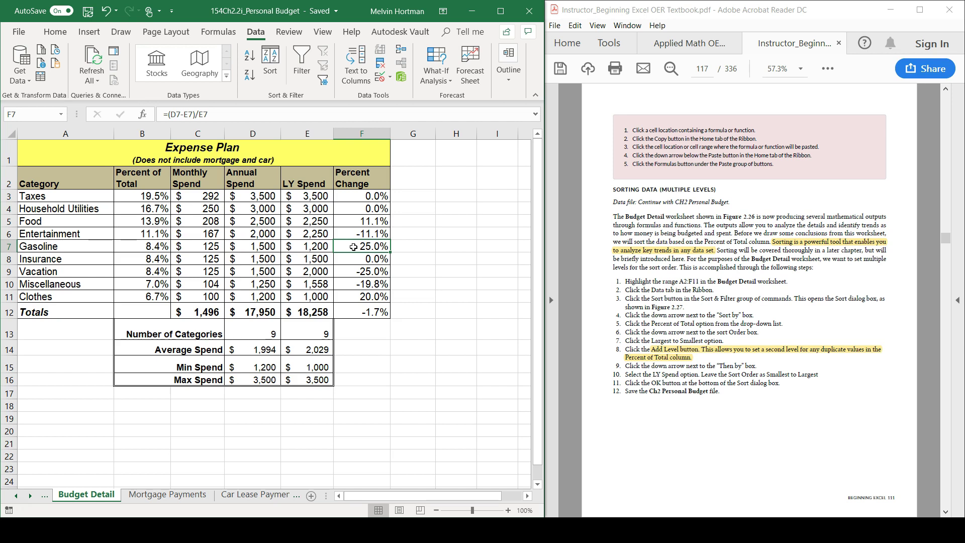
pyautogui.click(349, 273)
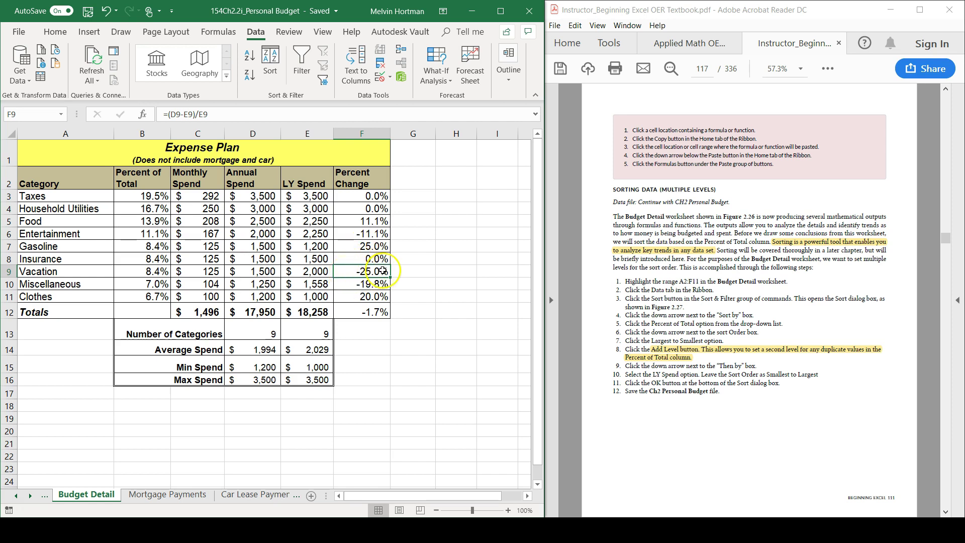
pyautogui.moveTo(350, 282); pyautogui.dragTo(349, 293)
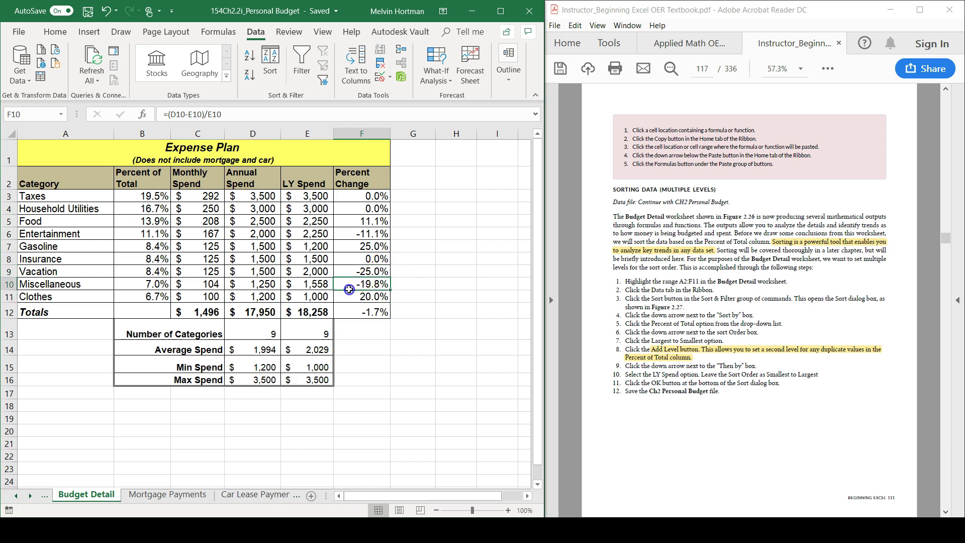